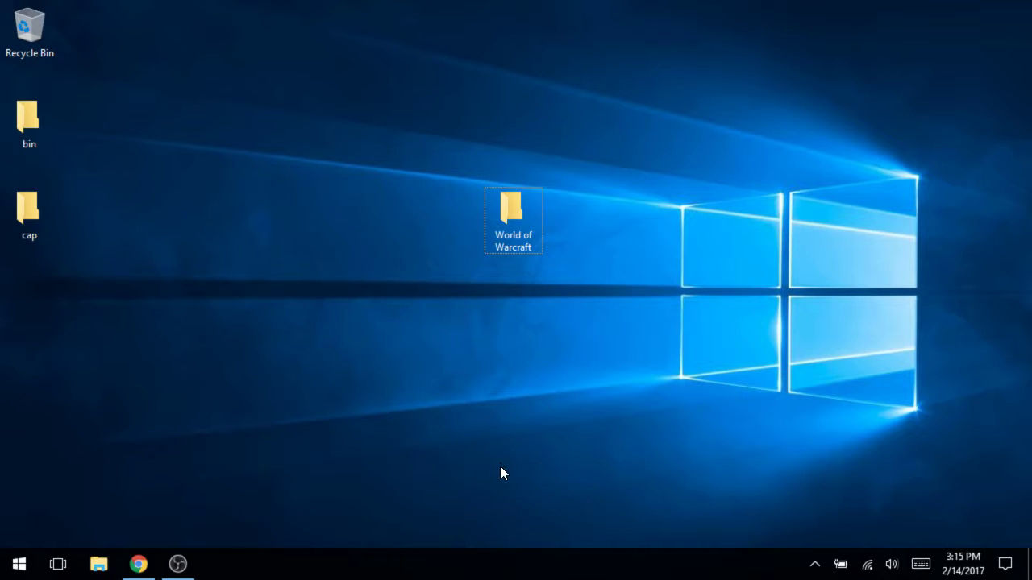
pyautogui.click(500, 249)
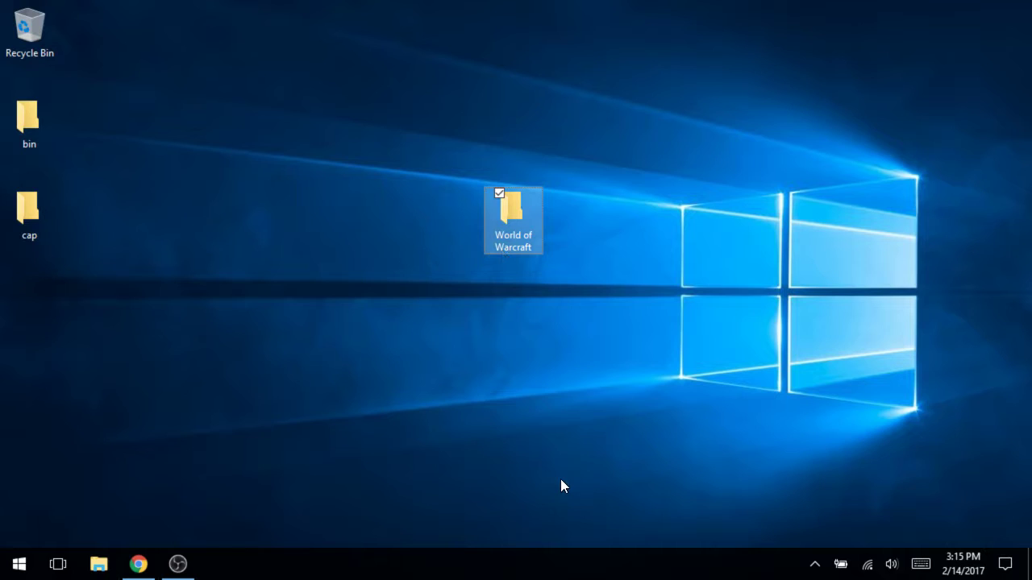
pyautogui.click(552, 439)
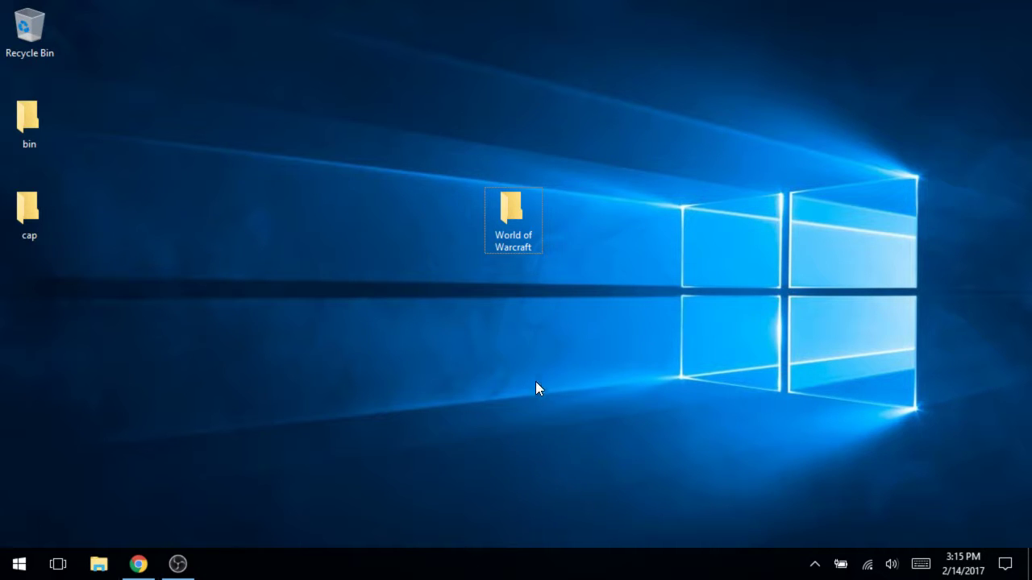
pyautogui.click(524, 219)
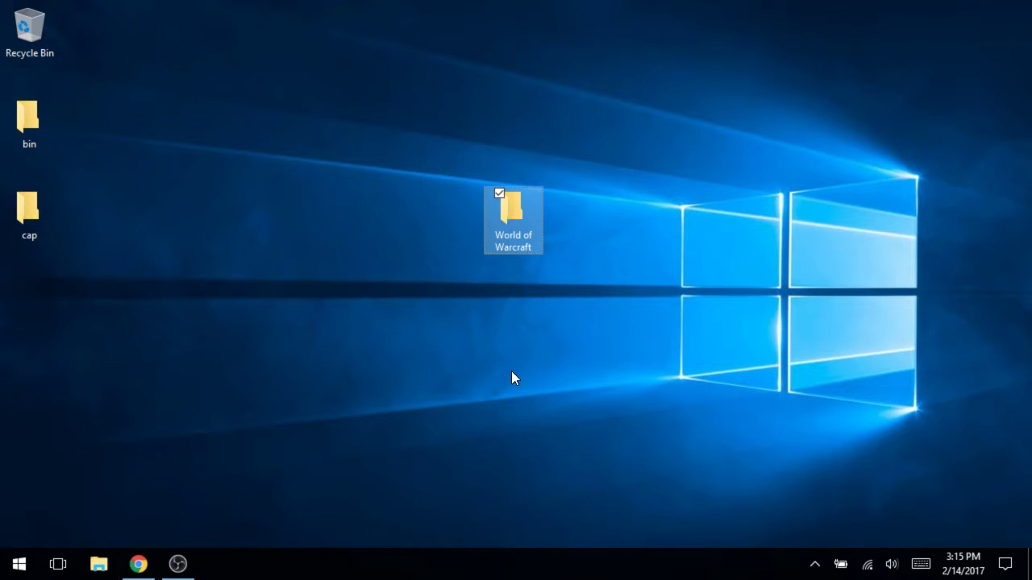
# Write "World of Warcraft 1.12.1" in a new Notepad document and close it without saving
pyautogui.press('super+r')
pyautogui.press('Return')
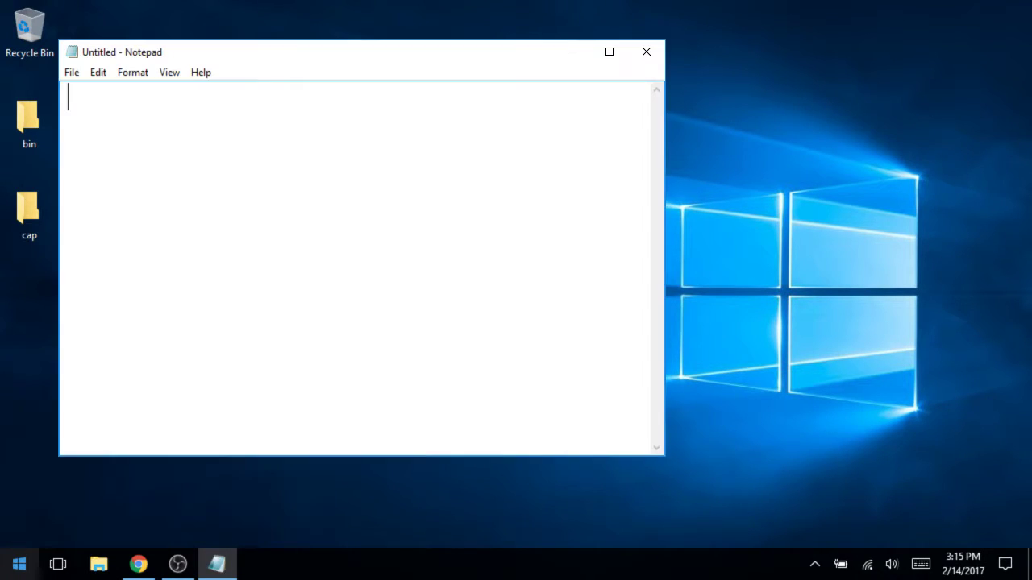
pyautogui.write('World of ')
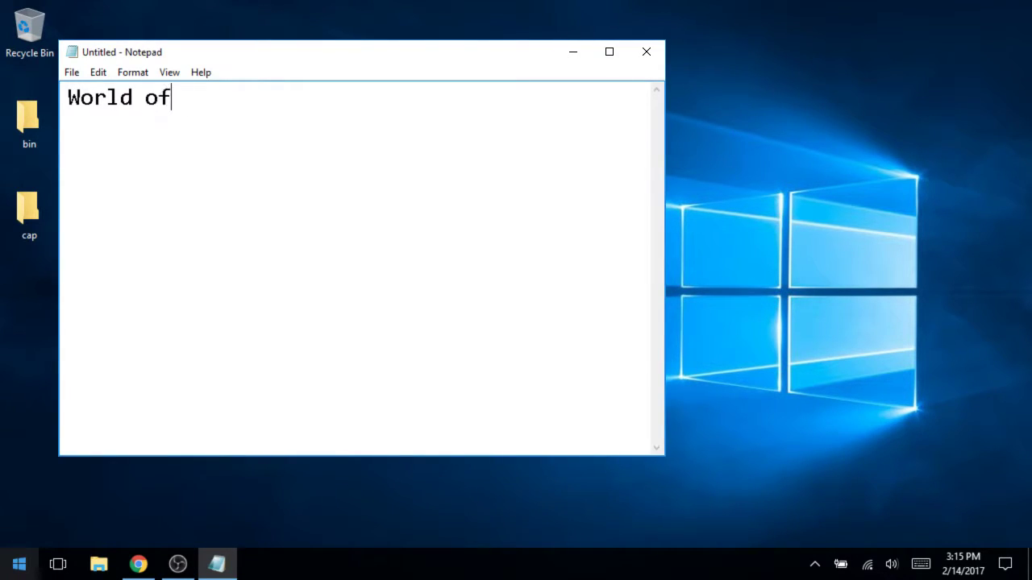
pyautogui.write('Warcraft ')
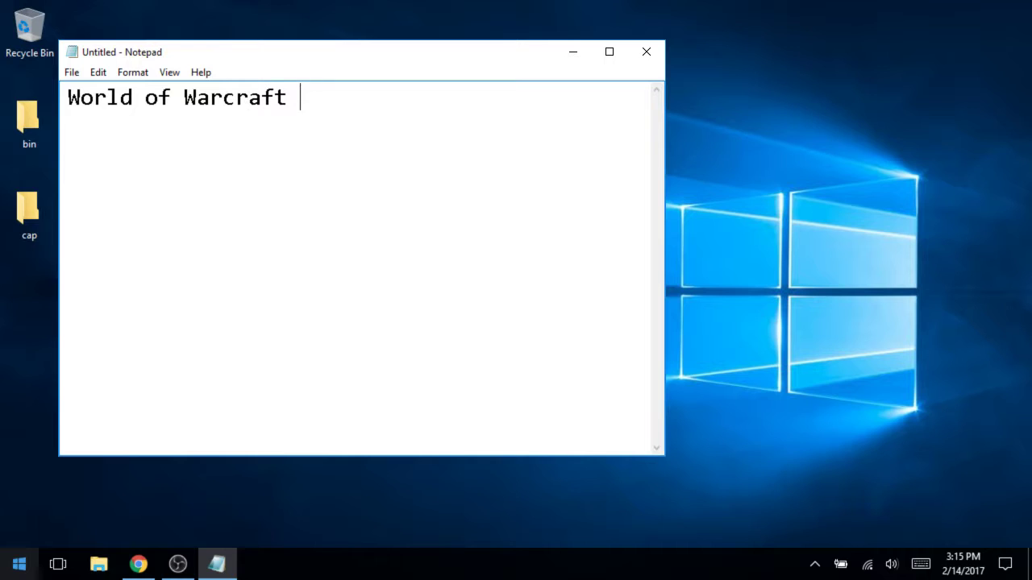
pyautogui.write('1.12.1')
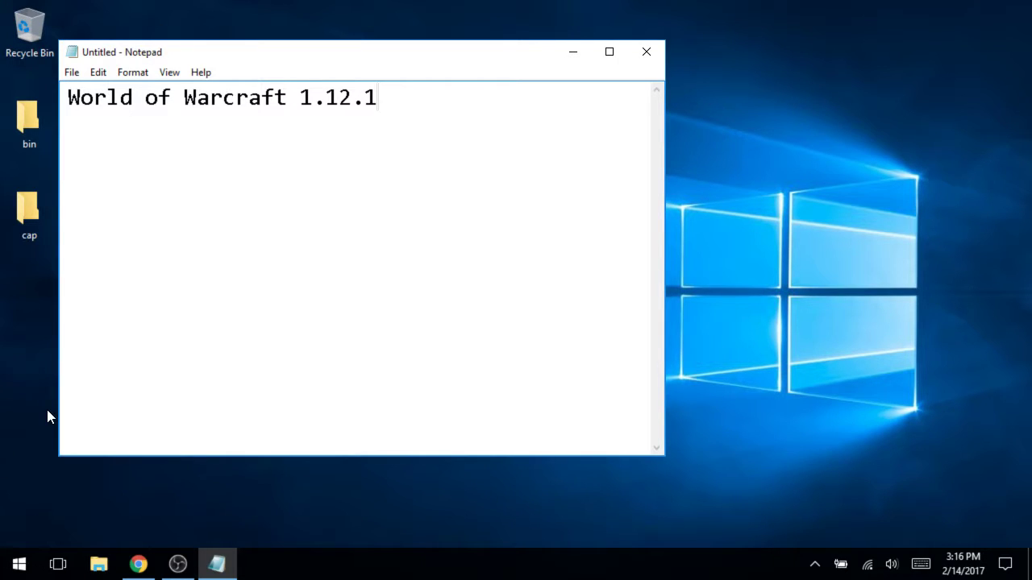
pyautogui.click(646, 52)
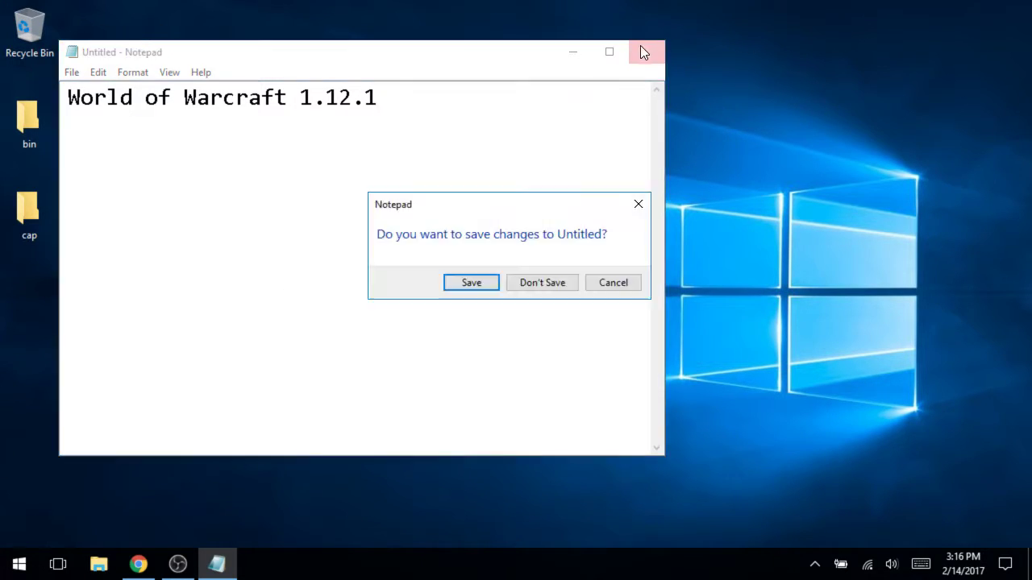
pyautogui.click(548, 286)
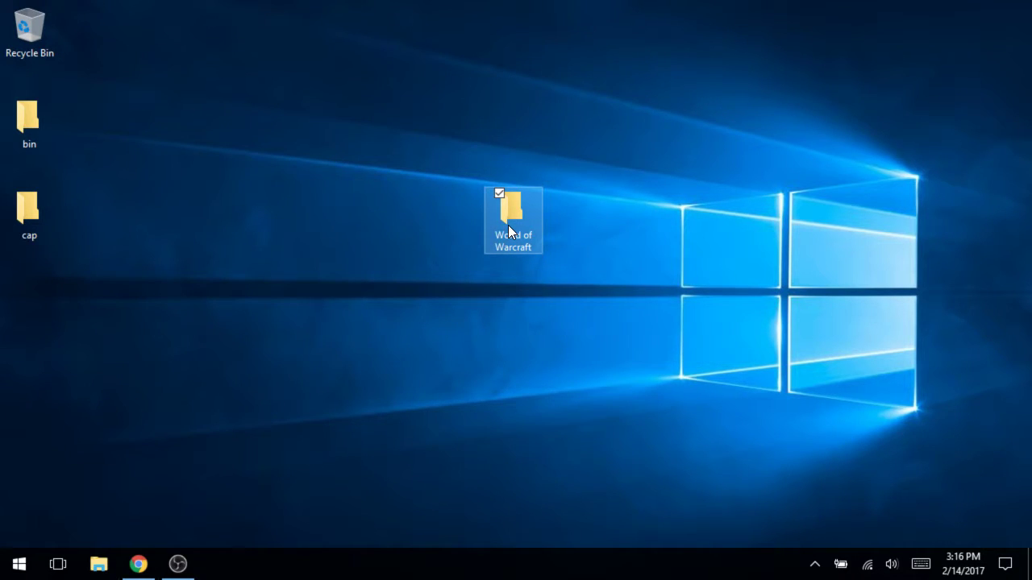
# Open the World of Warcraft folder on the desktop and highlight its WDB and WTF folders
pyautogui.doubleClick(509, 232)
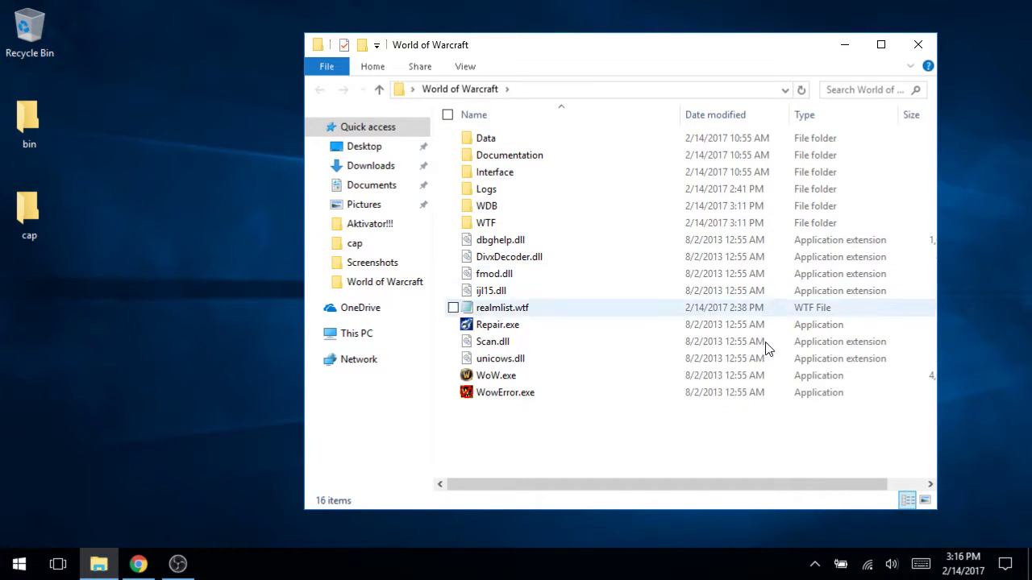
pyautogui.click(497, 214)
pyautogui.keyDown('shift'); pyautogui.click(500, 224); pyautogui.keyUp('shift')
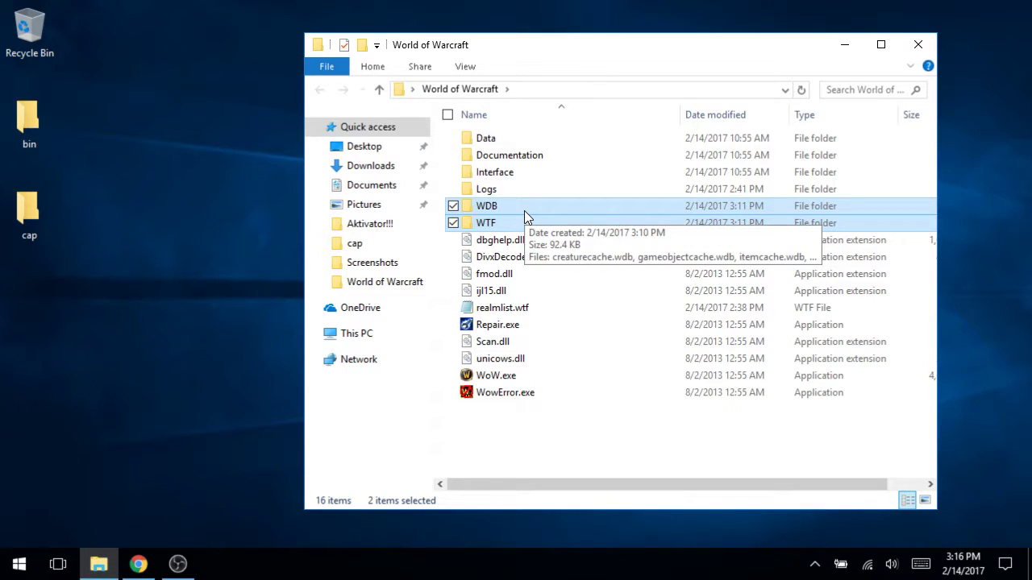
pyautogui.click(605, 427)
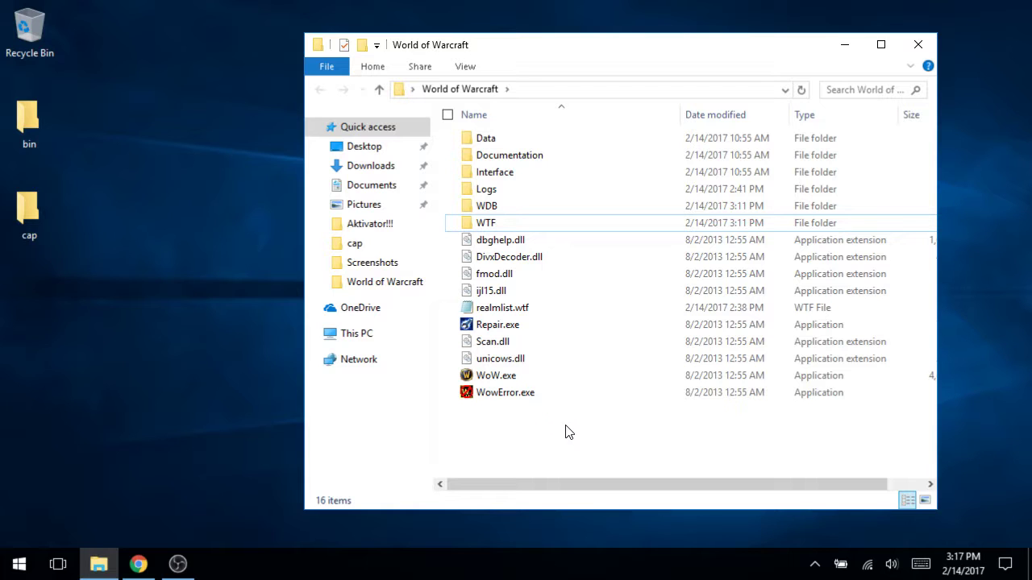
pyautogui.click(484, 207)
pyautogui.keyDown('ctrl'); pyautogui.click(487, 224); pyautogui.keyUp('ctrl')
pyautogui.click(640, 468)
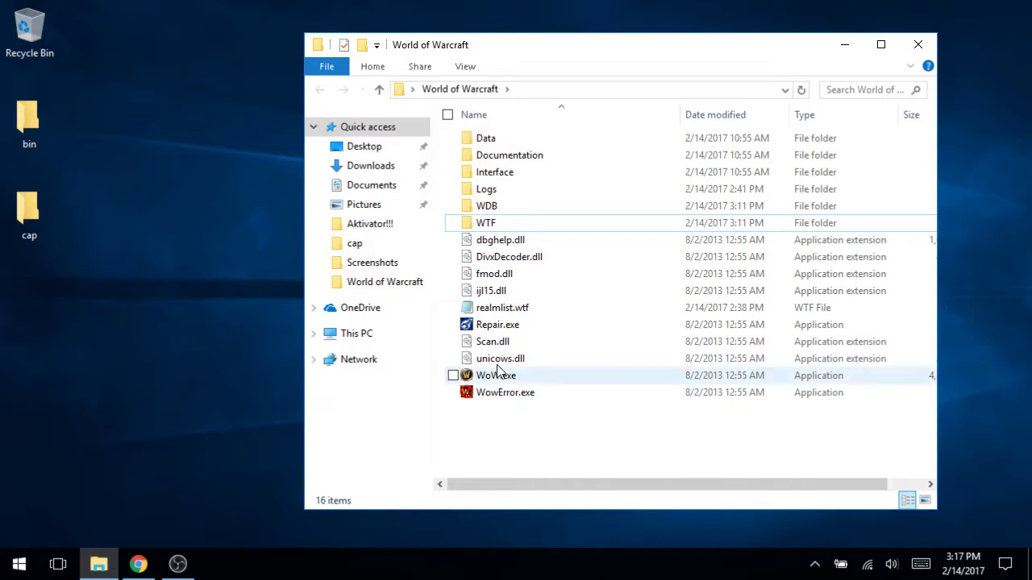
# Open the realmlist.wtf file from the World of Warcraft folder
pyautogui.click(509, 309)
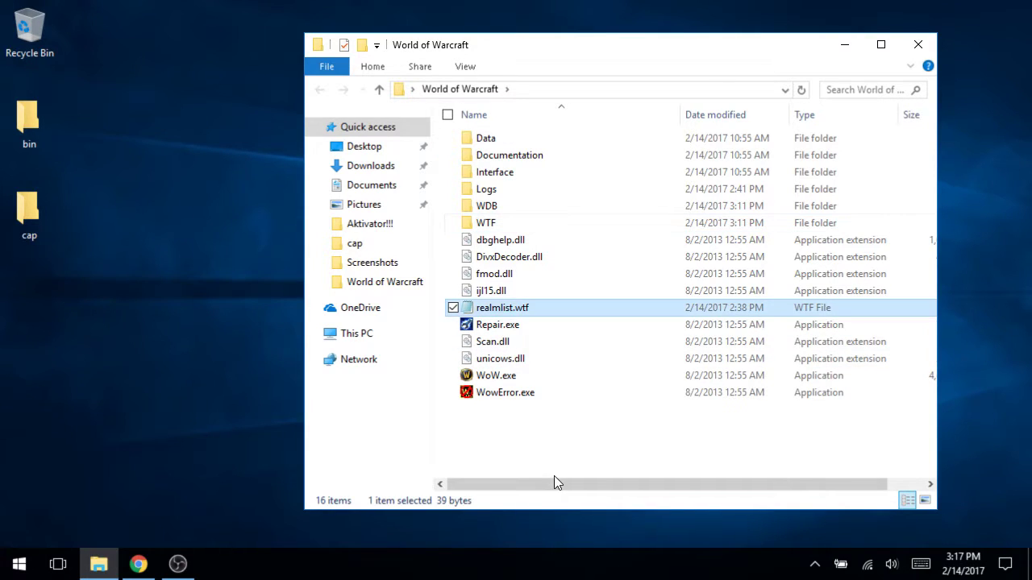
pyautogui.doubleClick(529, 315)
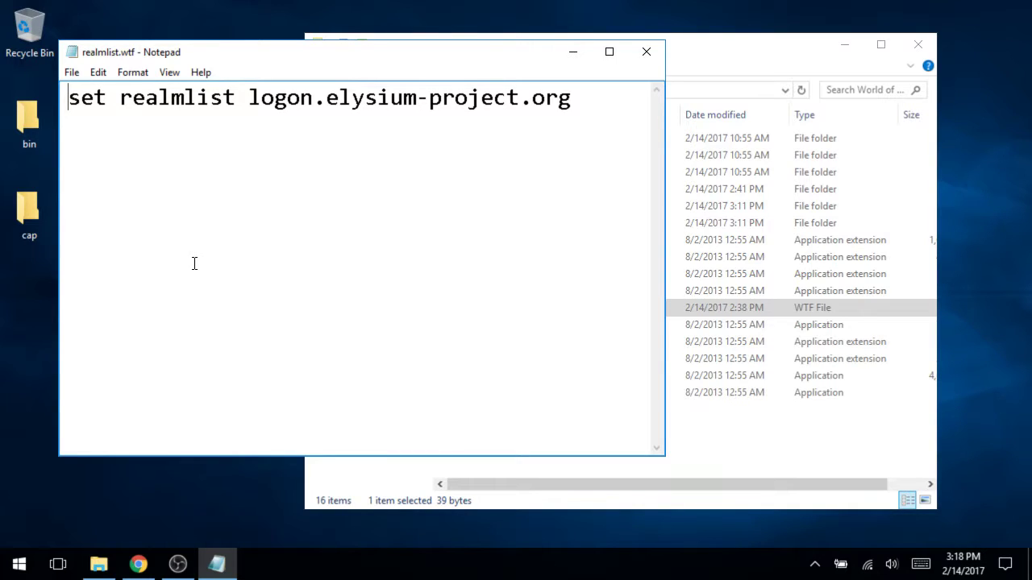
# Switch to Chrome, open the Play Now page of elysium-project.org and select the realmlist line in the setup instructions
pyautogui.click(139, 564)
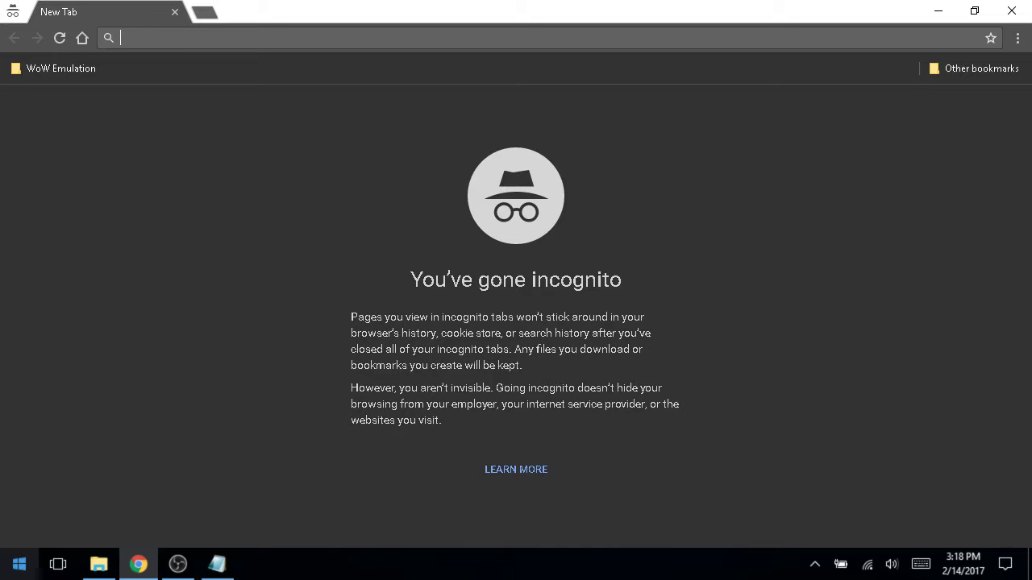
pyautogui.write('ely')
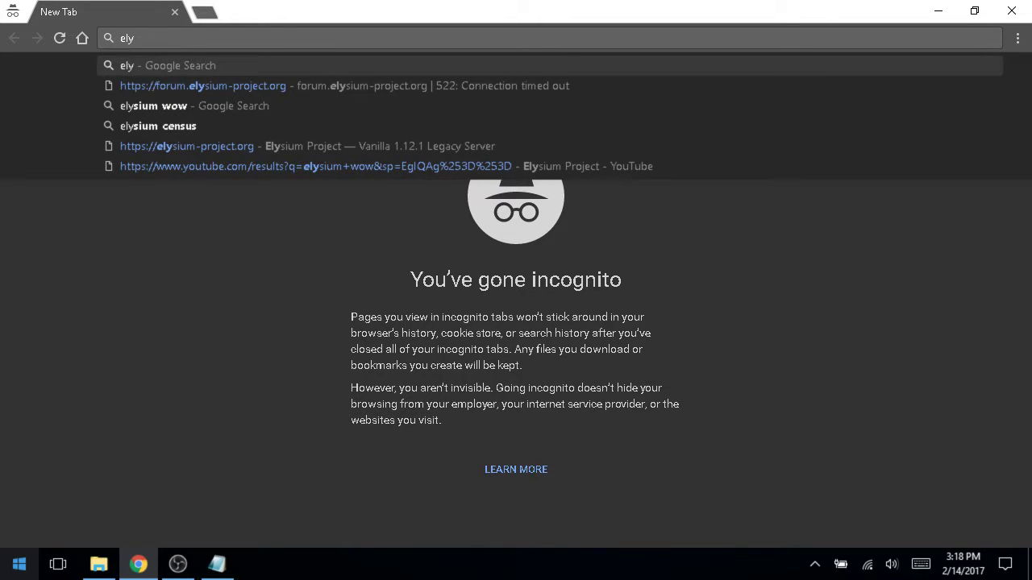
pyautogui.press('Down')
pyautogui.press('Down')
pyautogui.press('Return')
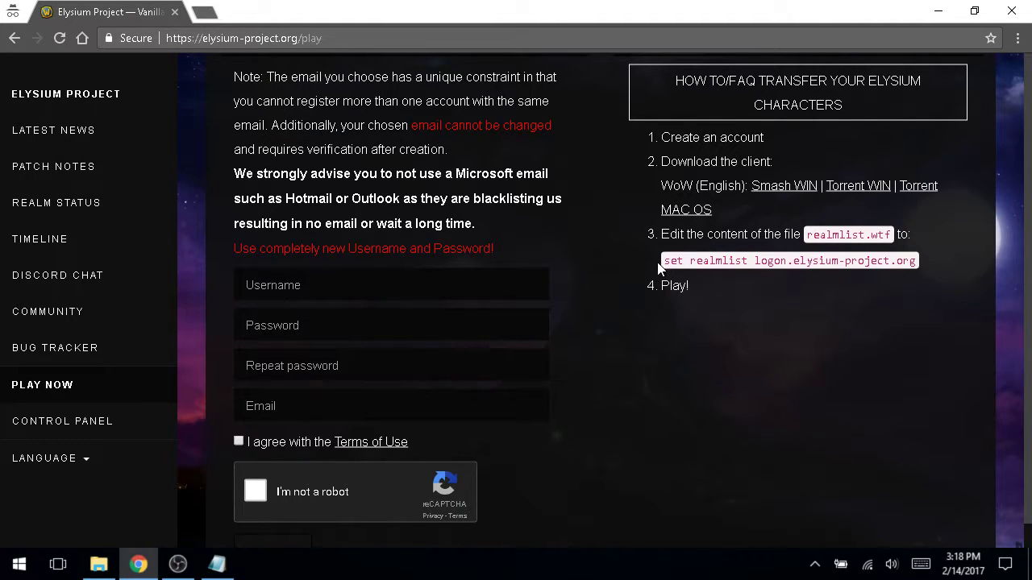
pyautogui.moveTo(663, 264); pyautogui.dragTo(913, 260)
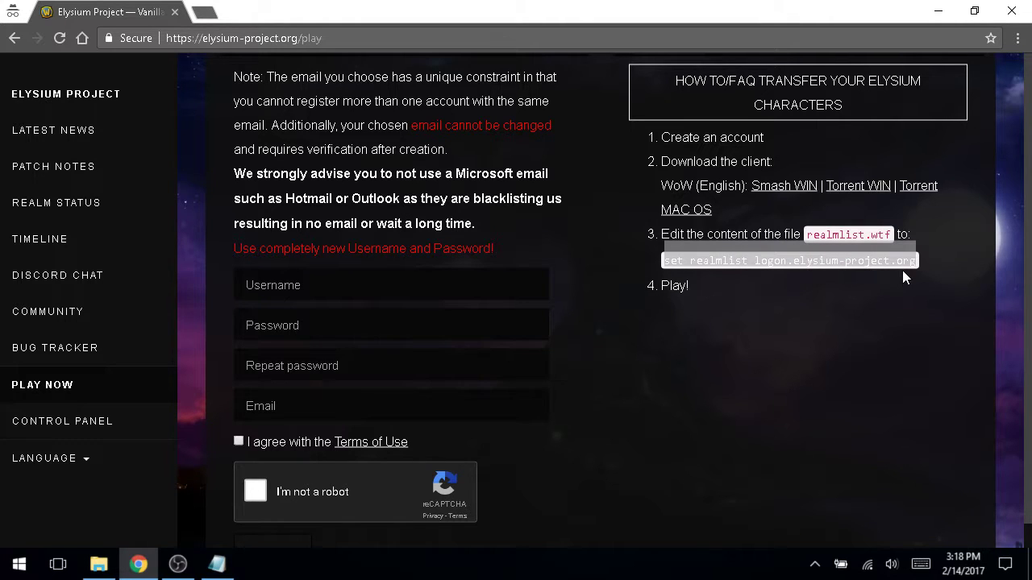
# Replace the content of realmlist.wtf in Notepad with "set realmlist logon.elysium-project.org", then save and close the file
pyautogui.click(216, 565)
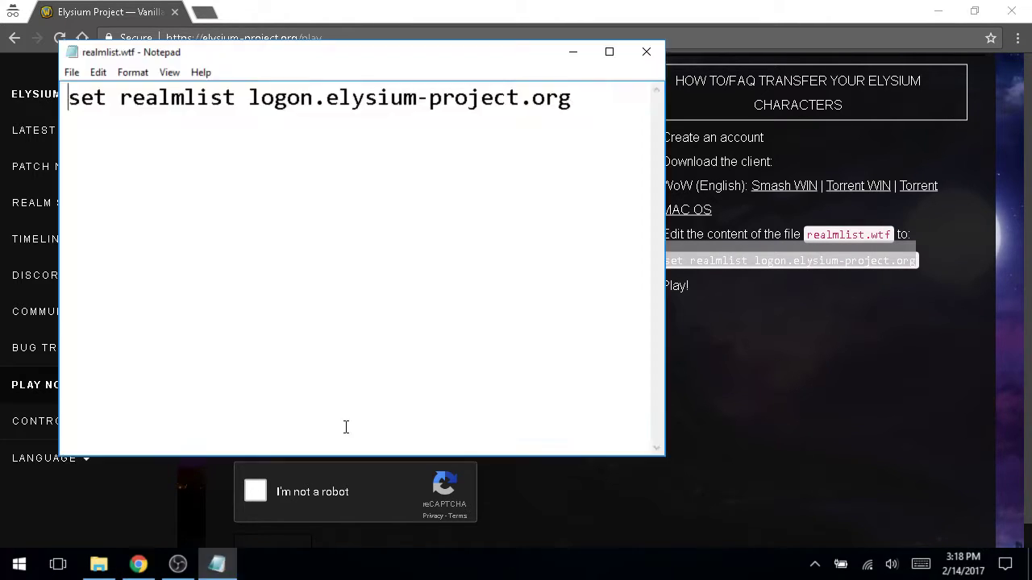
pyautogui.hotkey('ctrl', 'a')
pyautogui.hotkey('ctrl', 'c')
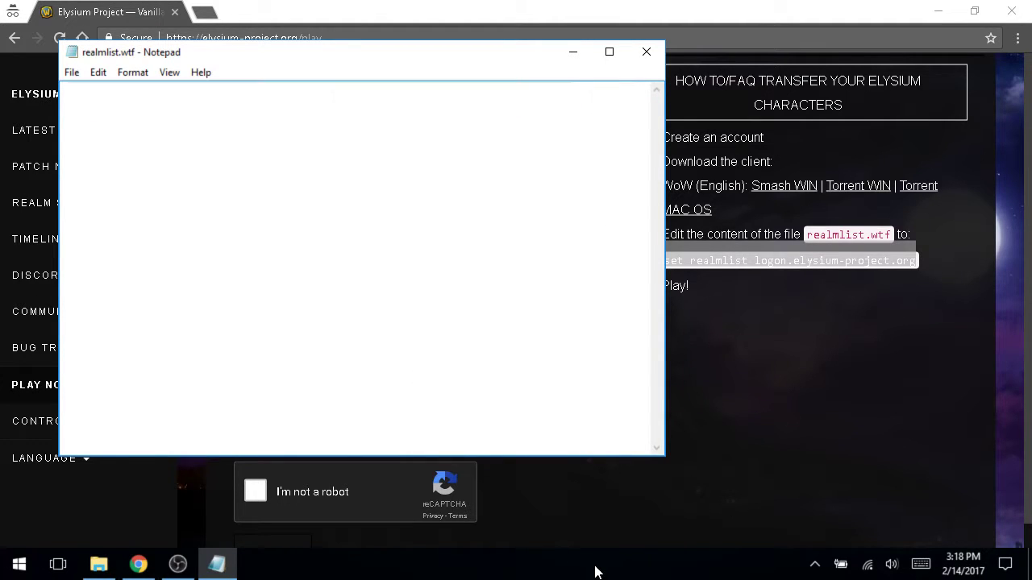
pyautogui.press('BackSpace')
pyautogui.hotkey('ctrl', 'v')
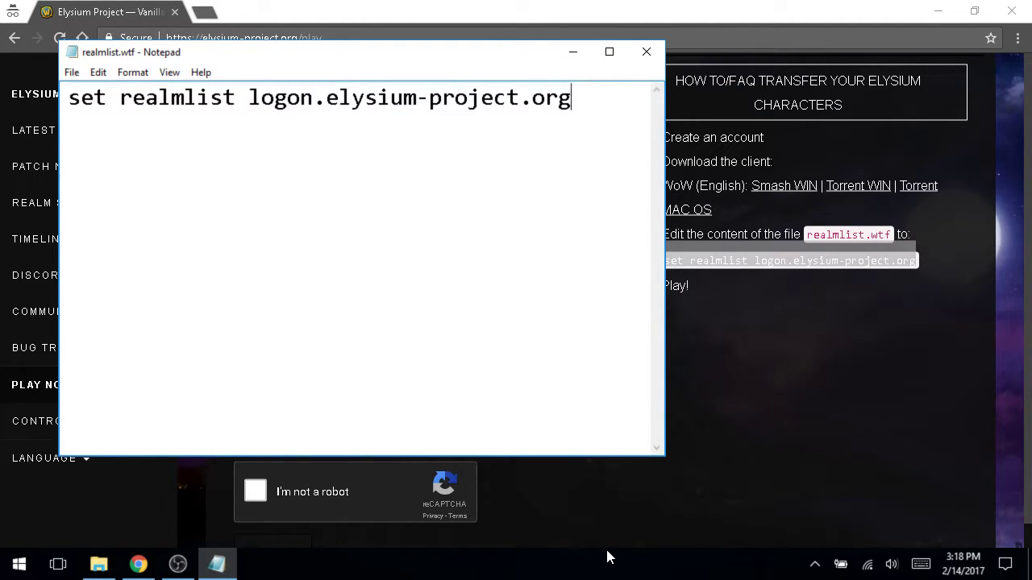
pyautogui.click(72, 73)
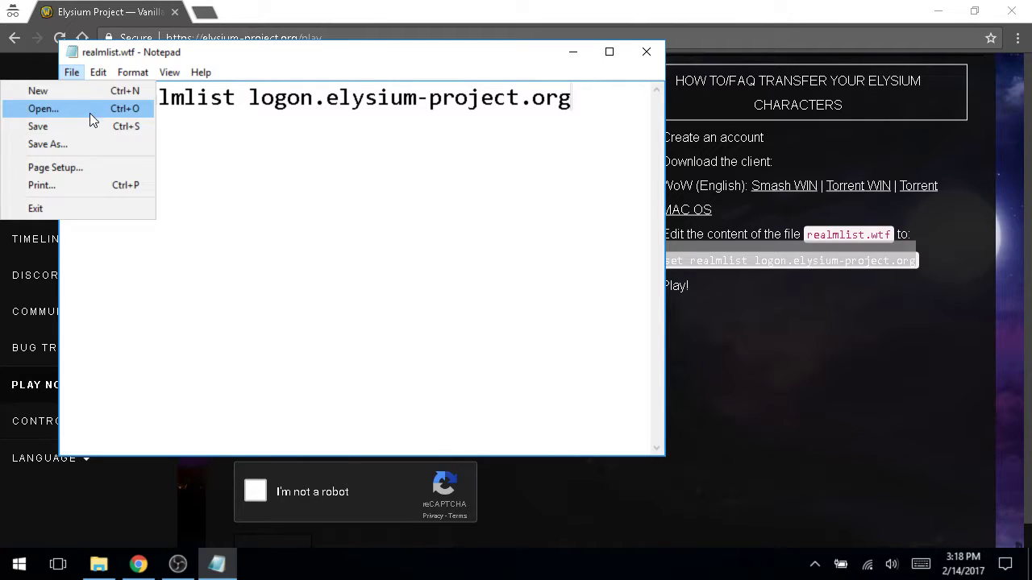
pyautogui.click(90, 126)
pyautogui.click(647, 51)
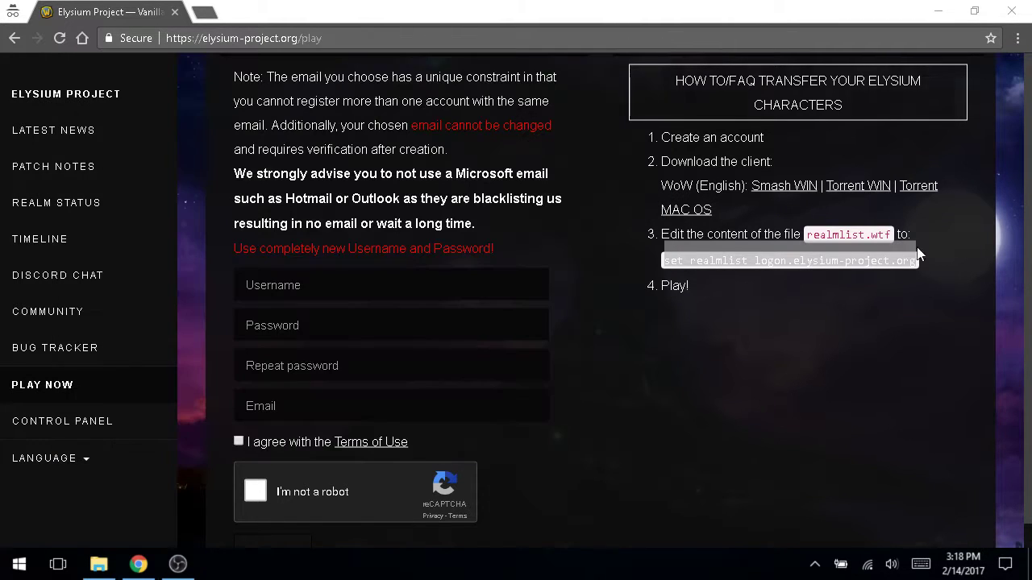
# Review the advice about Microsoft email addresses above the account registration form
pyautogui.click(929, 369)
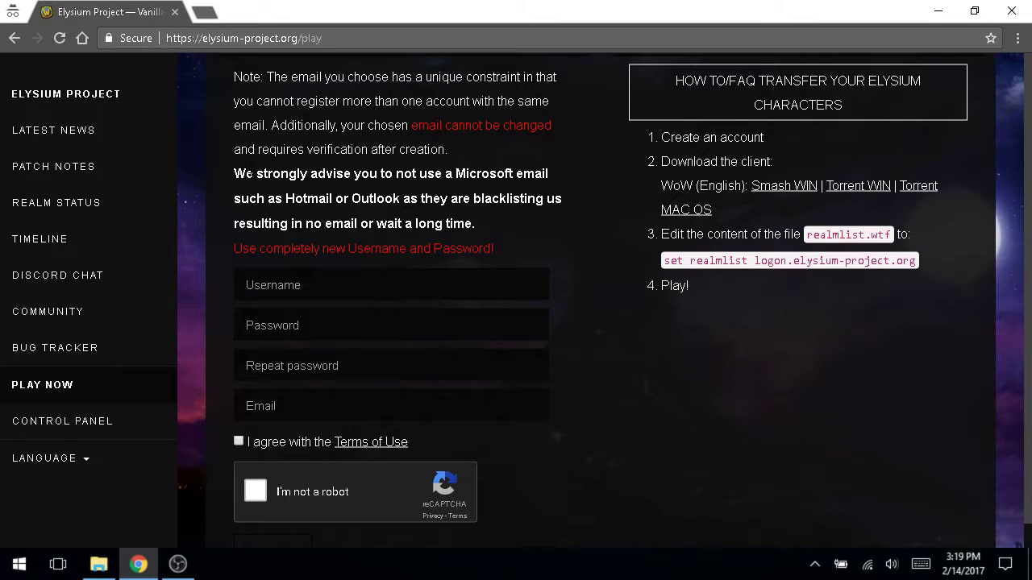
pyautogui.moveTo(232, 183); pyautogui.dragTo(477, 226)
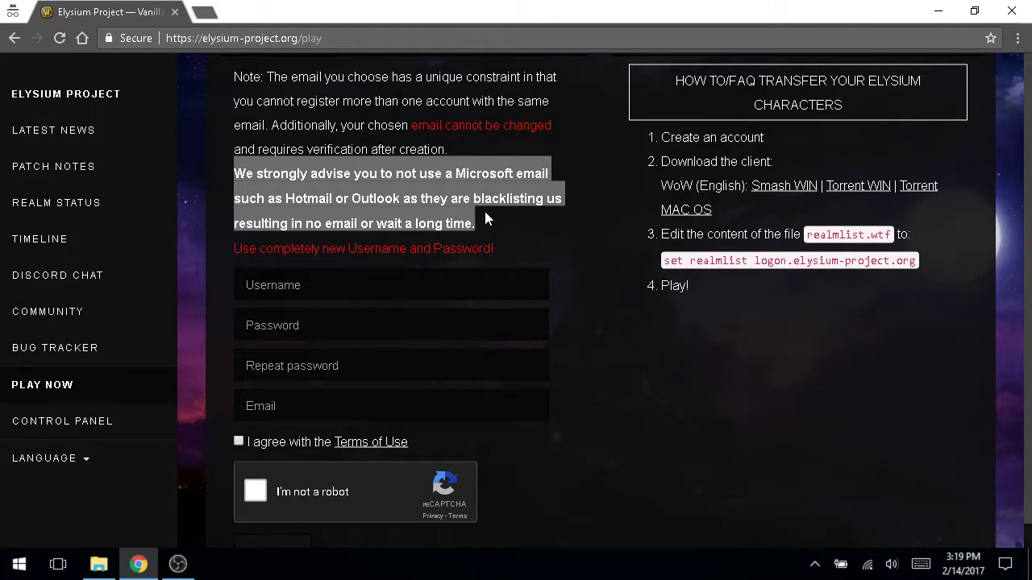
pyautogui.click(514, 225)
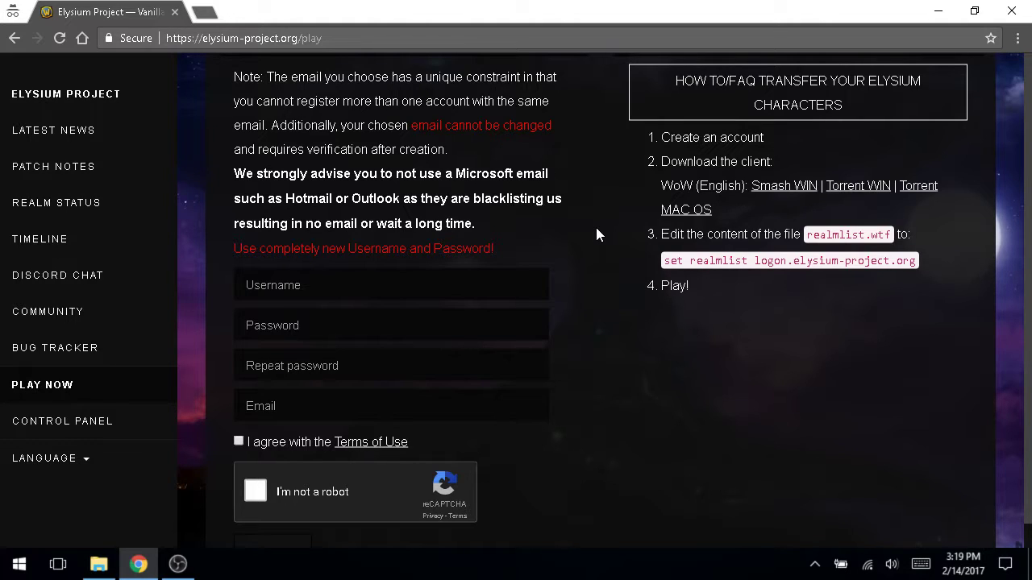
pyautogui.moveTo(484, 226); pyautogui.dragTo(234, 171)
pyautogui.click(276, 190)
# Return to the World of Warcraft folder and launch WoW.exe
pyautogui.click(937, 20)
pyautogui.click(619, 440)
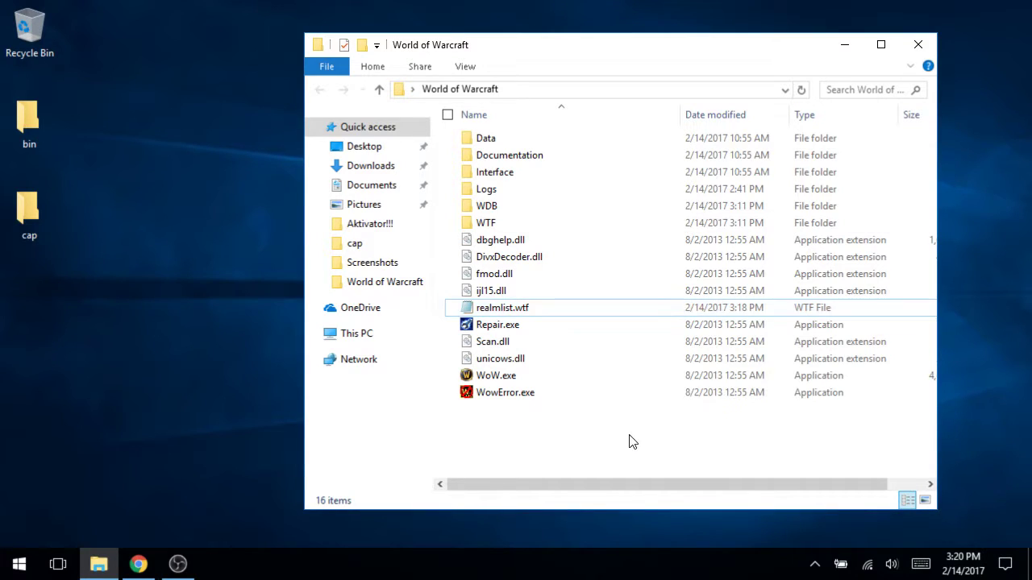
pyautogui.click(520, 308)
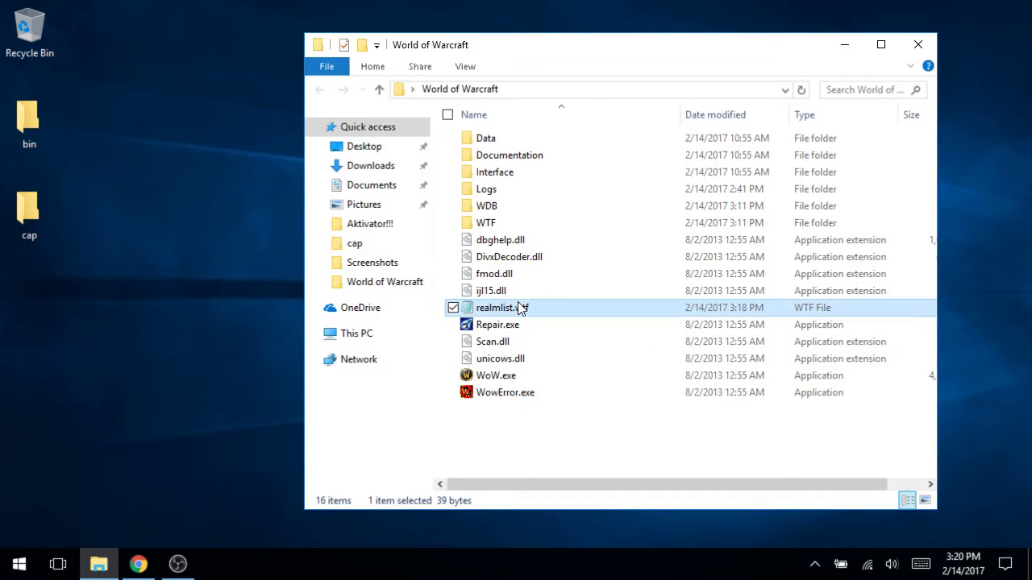
pyautogui.click(531, 426)
pyautogui.click(513, 381)
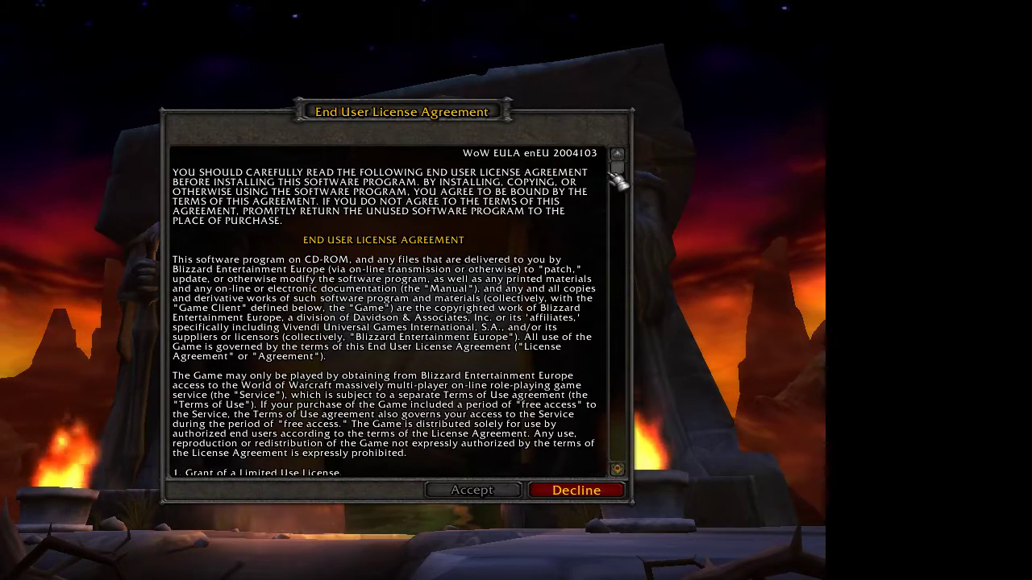
# Read through and accept the End User License Agreement and the Terms of Use in the game client
pyautogui.scroll(-20, 620, 185)
pyautogui.click(499, 496)
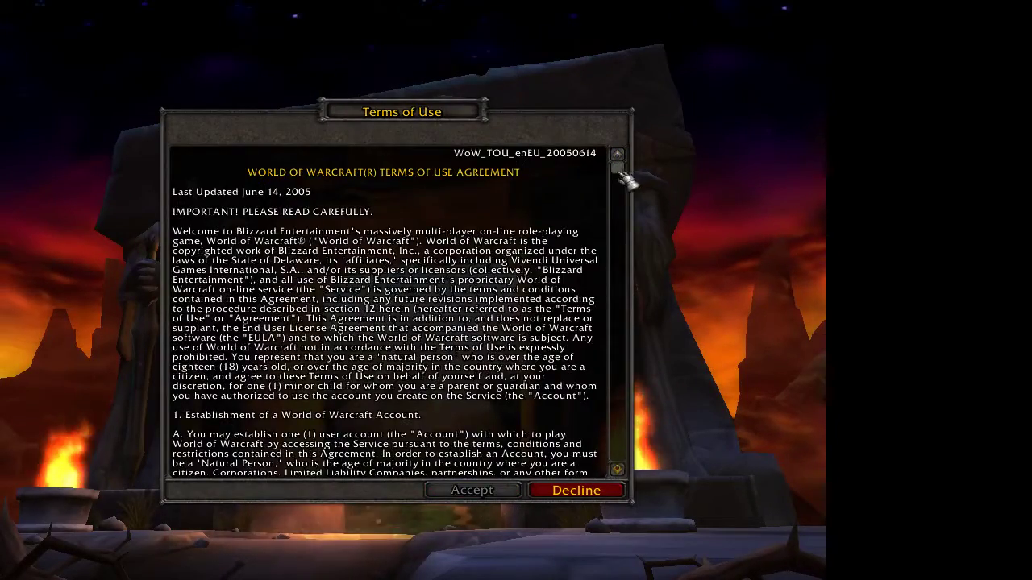
pyautogui.scroll(-20, 625, 161)
pyautogui.click(492, 496)
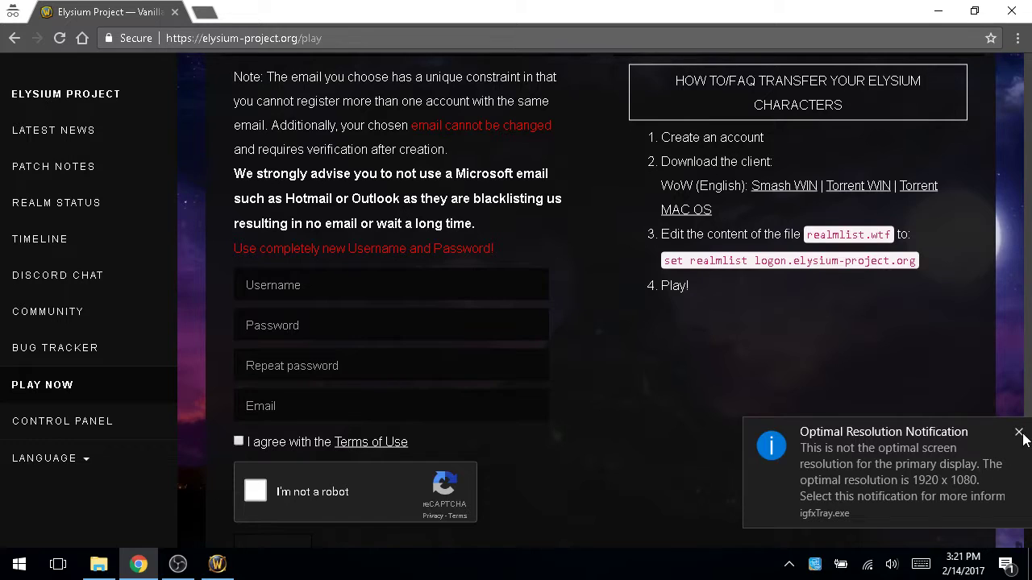
# Dismiss the resolution notification in Chrome and examine the Elysium Project's realm status page for realm populations and server time
pyautogui.click(1021, 434)
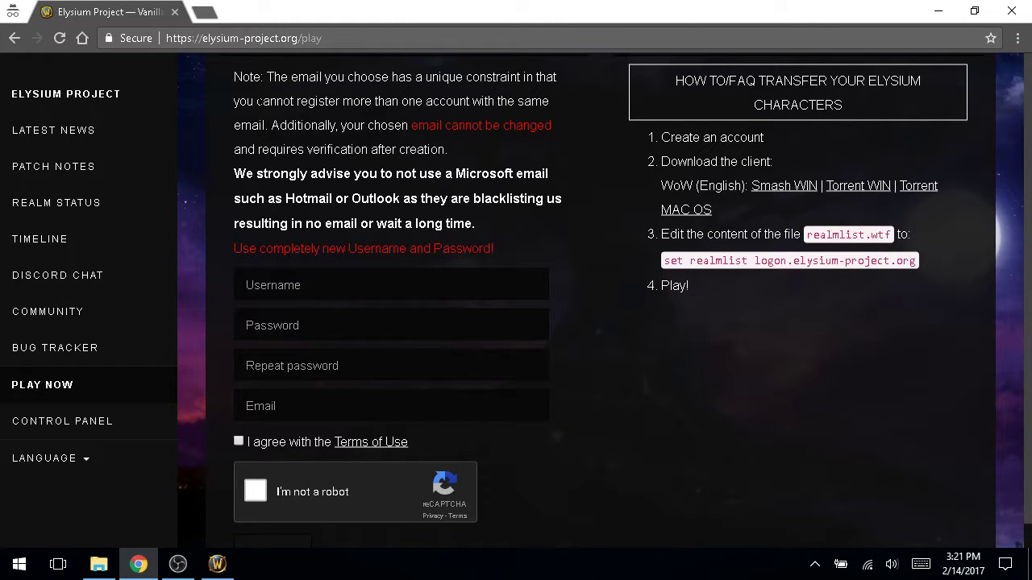
pyautogui.click(97, 205)
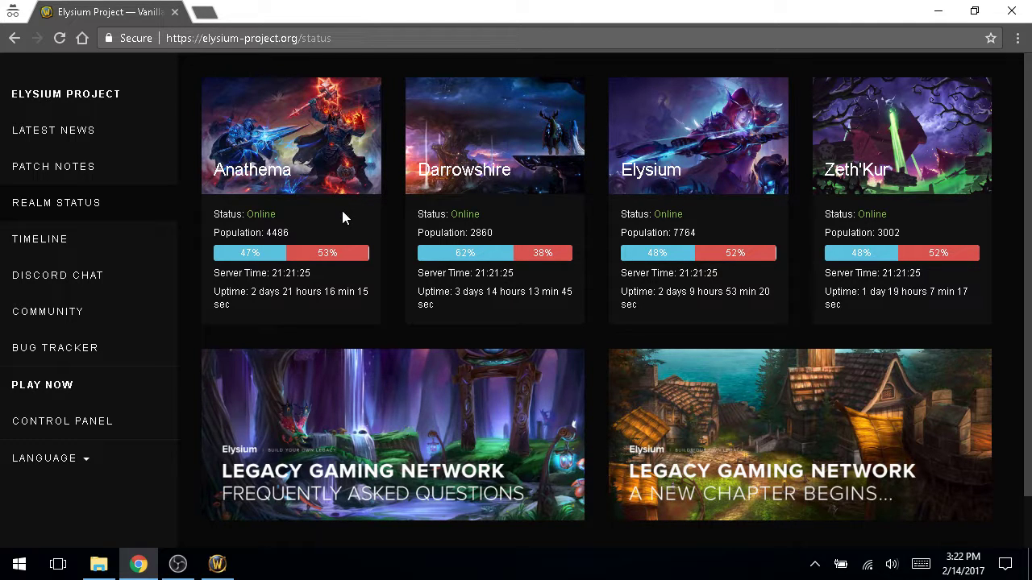
pyautogui.scroll(-1, 342, 211)
pyautogui.scroll(1, 342, 212)
pyautogui.moveTo(965, 571)
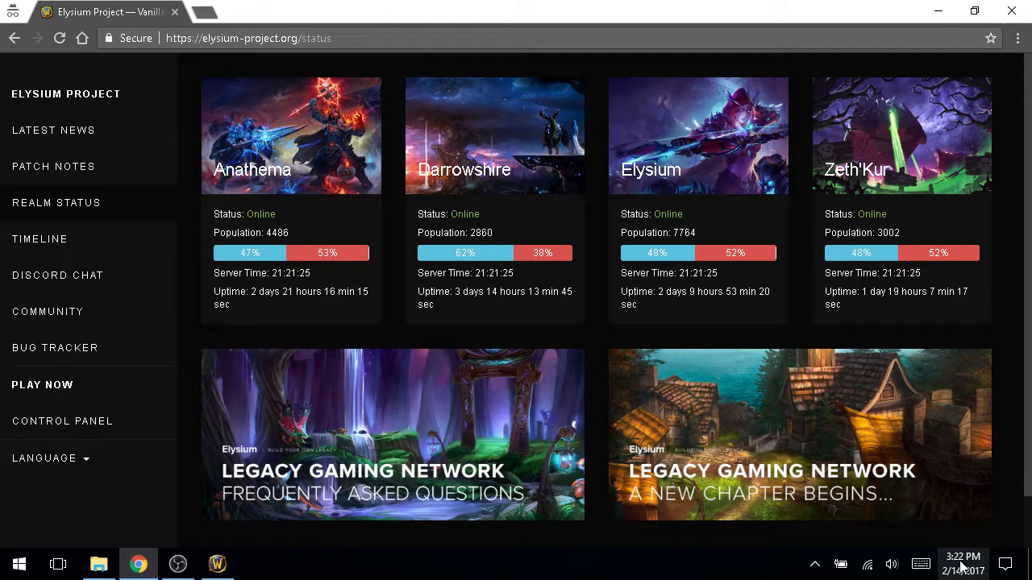
# Examine the status and population details of the Elysium and Zeth'Kur realms on the realm status page
pyautogui.moveTo(699, 232); pyautogui.dragTo(672, 233)
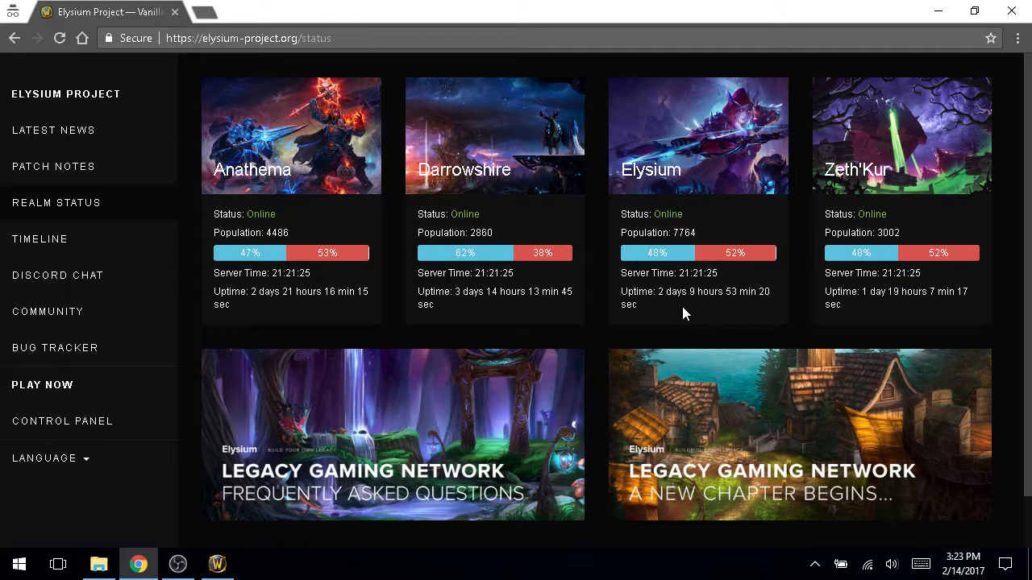
pyautogui.moveTo(621, 211); pyautogui.dragTo(698, 236)
pyautogui.click(710, 219)
pyautogui.moveTo(719, 229); pyautogui.dragTo(625, 153)
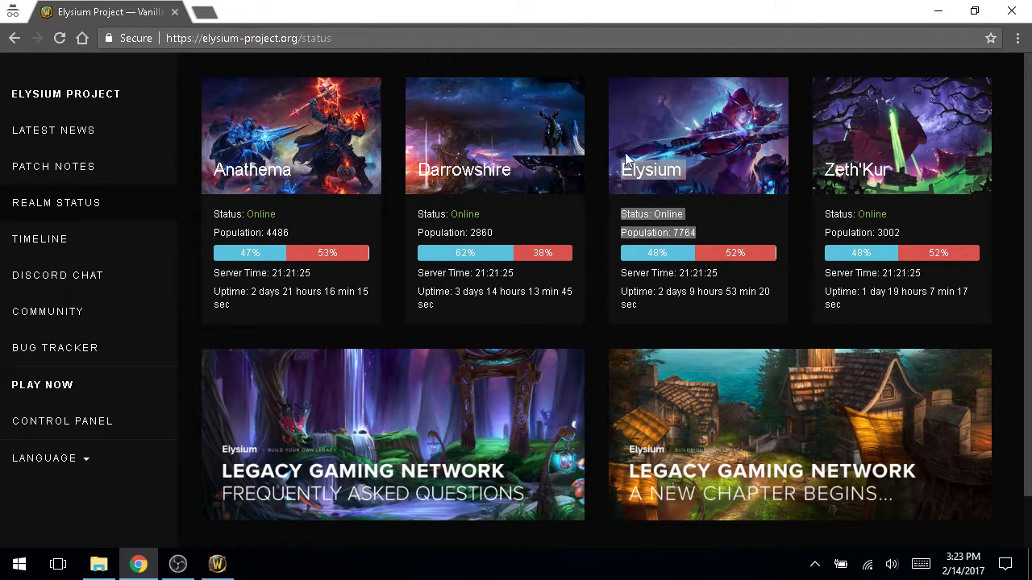
pyautogui.click(708, 239)
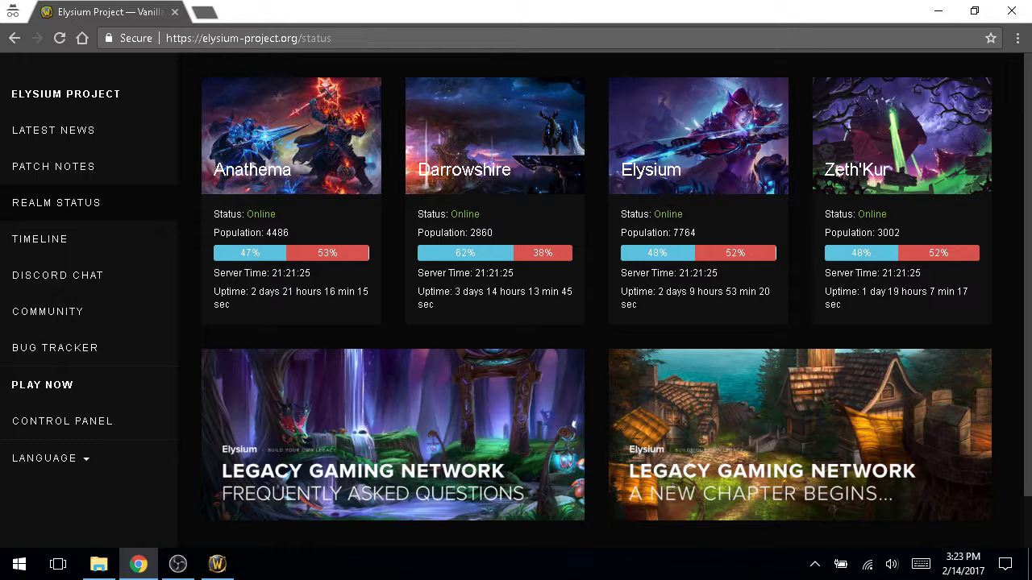
pyautogui.moveTo(913, 237); pyautogui.dragTo(884, 214)
pyautogui.click(925, 240)
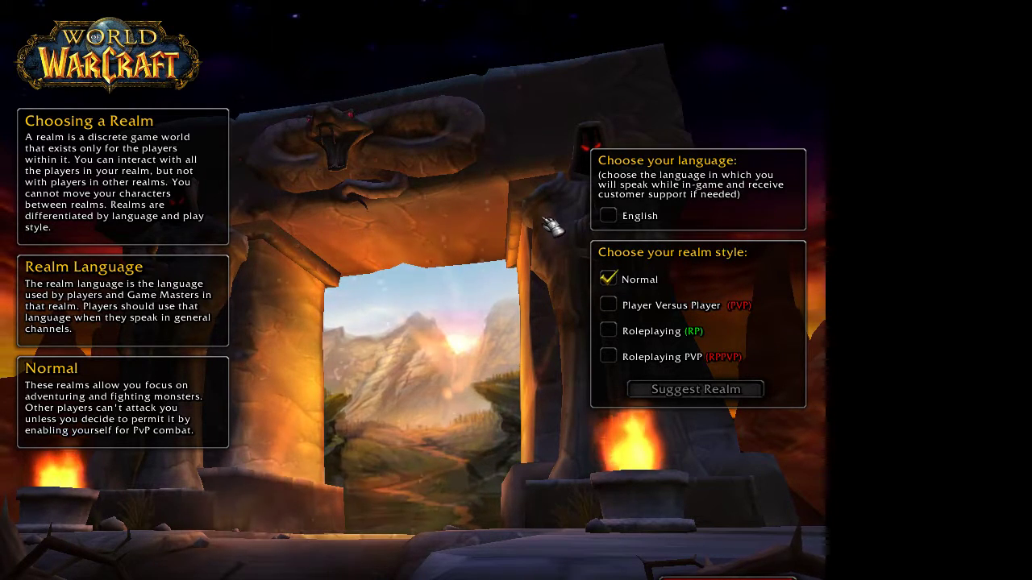
# Request a suggested realm with English as the language and Normal as the realm style, and view the full realm list
pyautogui.click(613, 217)
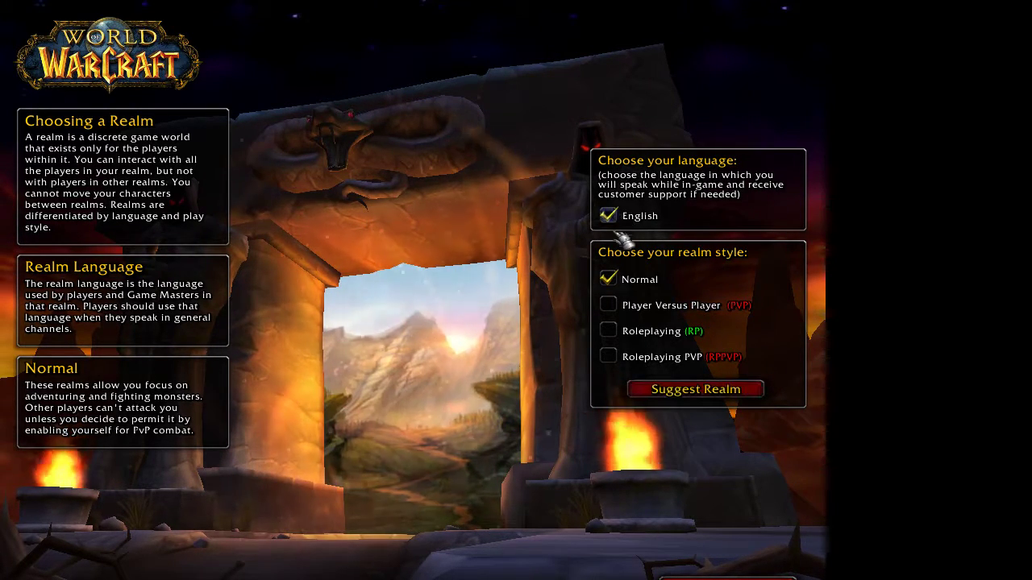
pyautogui.click(676, 389)
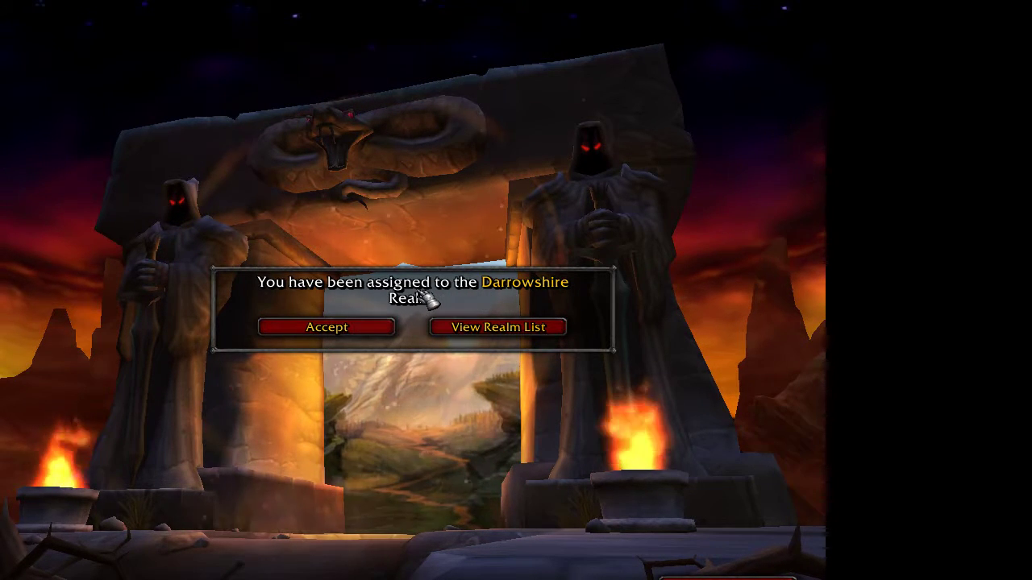
pyautogui.click(508, 329)
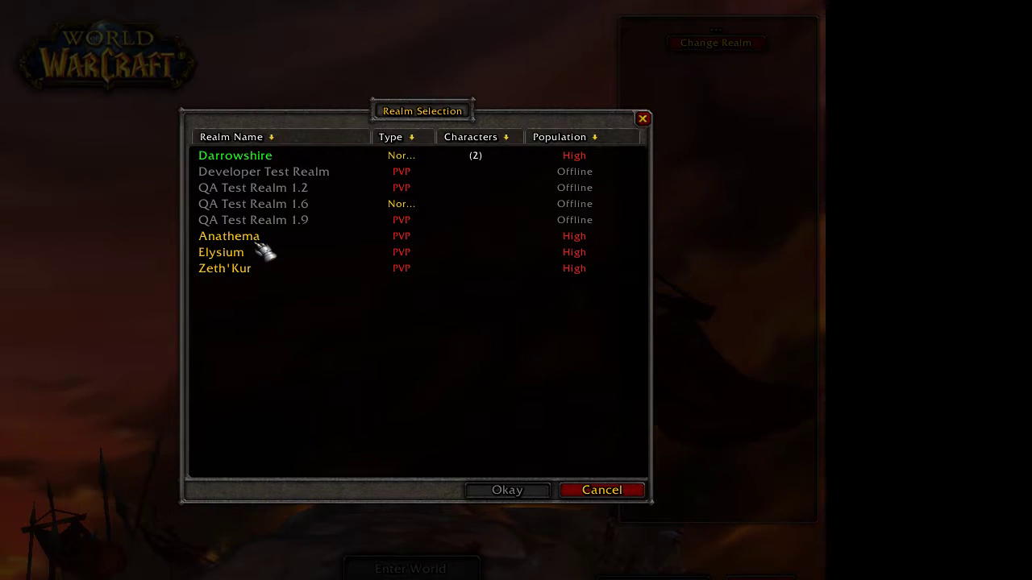
# Choose the Darrowshire realm and enter the world with the level 18 mage
pyautogui.click(274, 168)
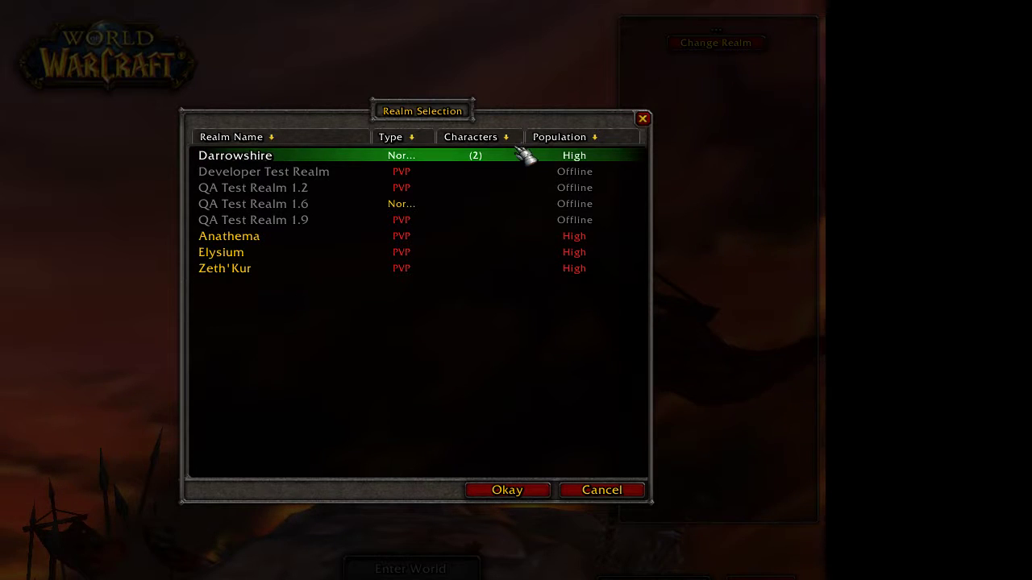
pyautogui.click(532, 491)
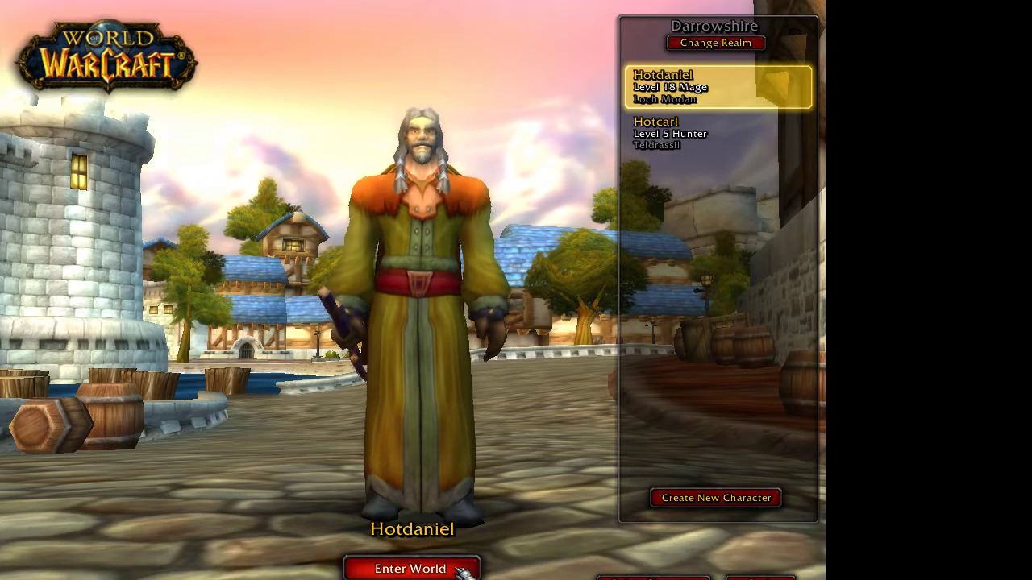
pyautogui.click(460, 569)
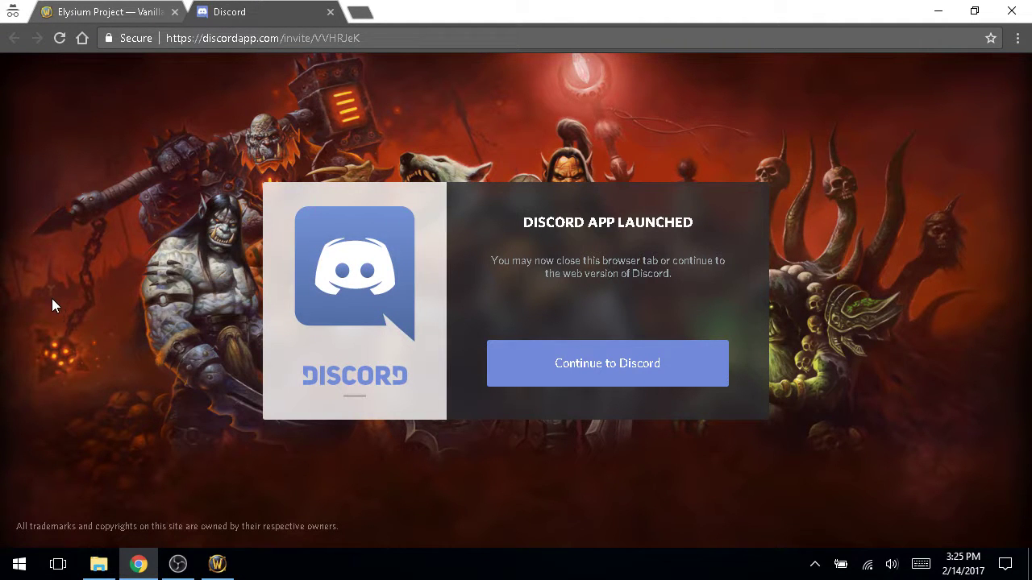
# Close the Discord invite page in Chrome to return to the Elysium Project's realm status page
pyautogui.click(330, 12)
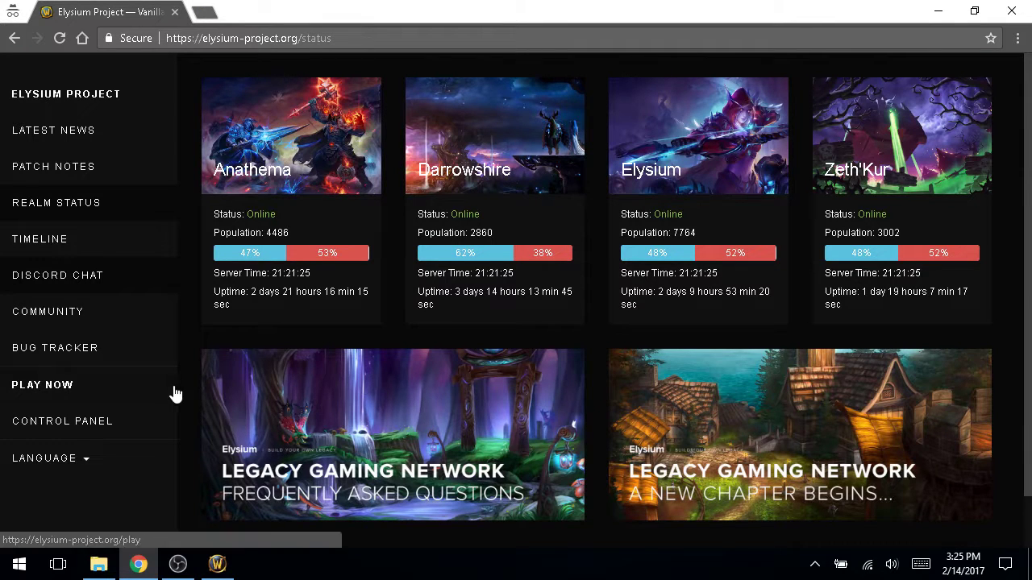